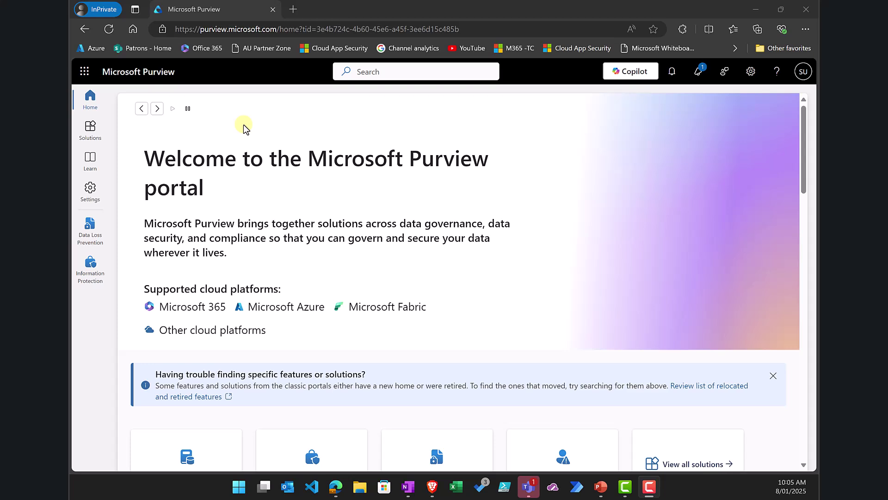
# View Information Protection's Public, Private and Confidential sensitivity labels, briefly selecting Confidential
pyautogui.click(95, 138)
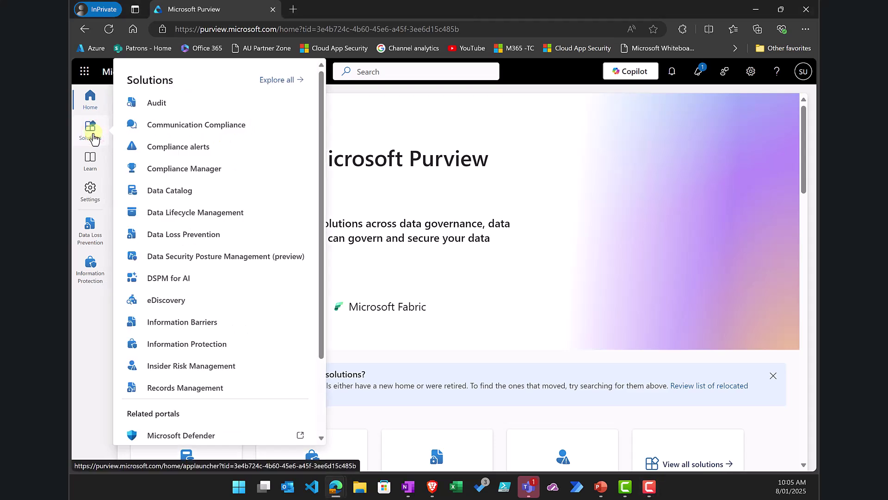
pyautogui.click(174, 345)
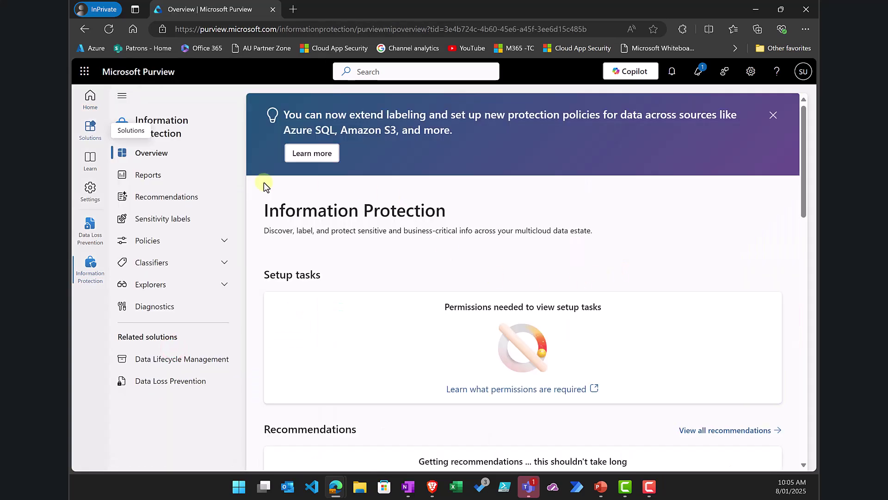
pyautogui.click(177, 222)
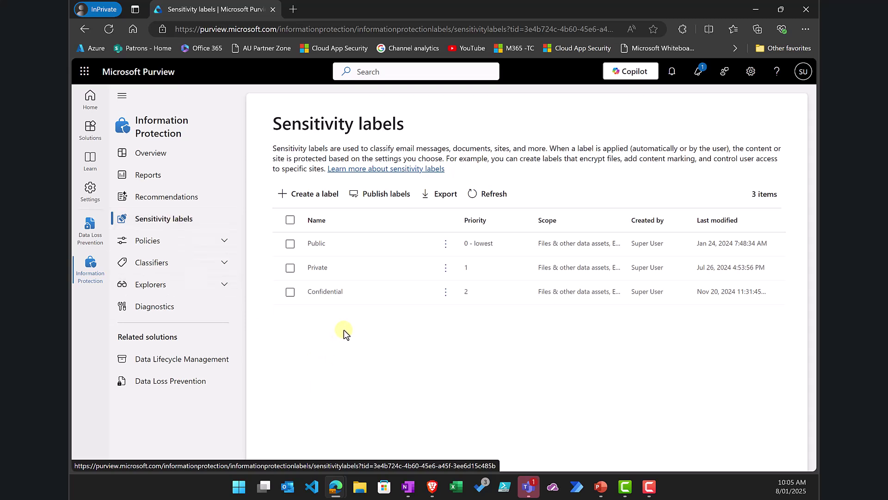
pyautogui.click(290, 293)
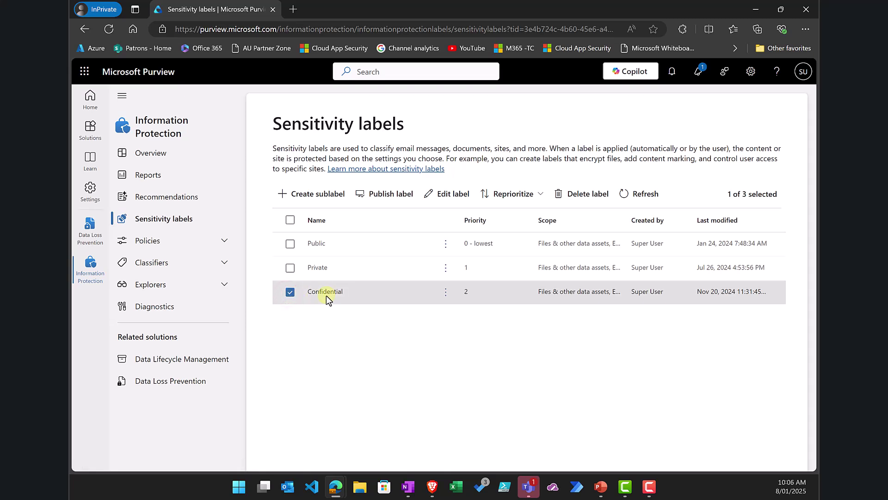
pyautogui.click(291, 293)
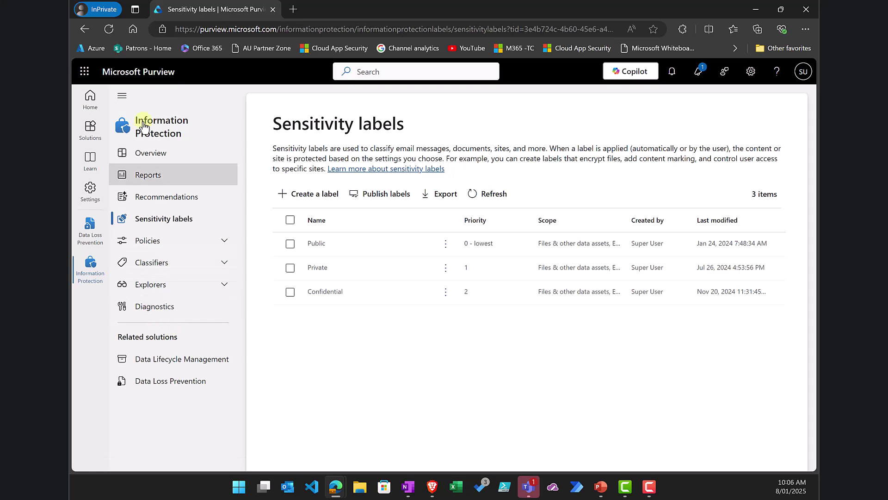
pyautogui.click(95, 139)
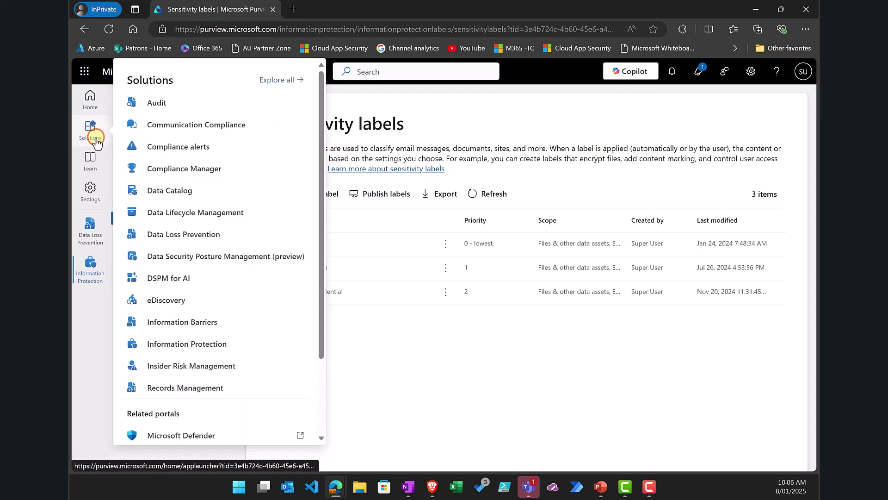
# Under Data Loss Prevention policies, create a policy from the Custom category's Custom policy template
pyautogui.click(186, 234)
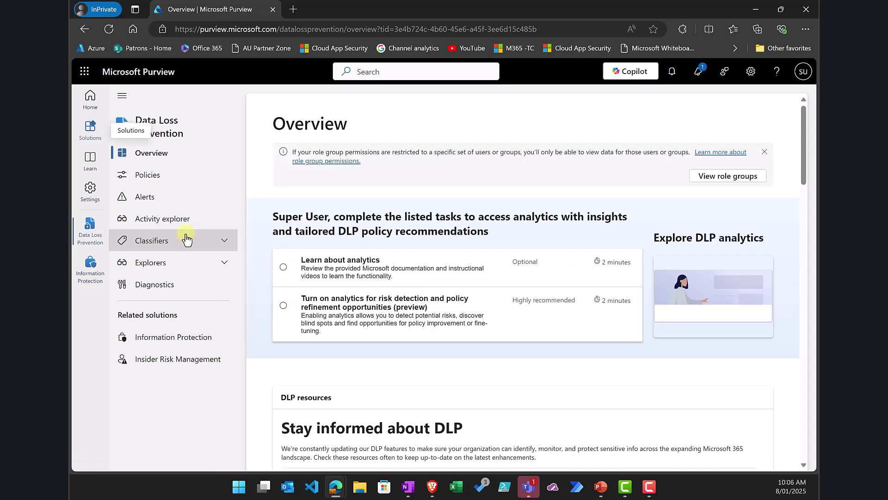
pyautogui.click(164, 178)
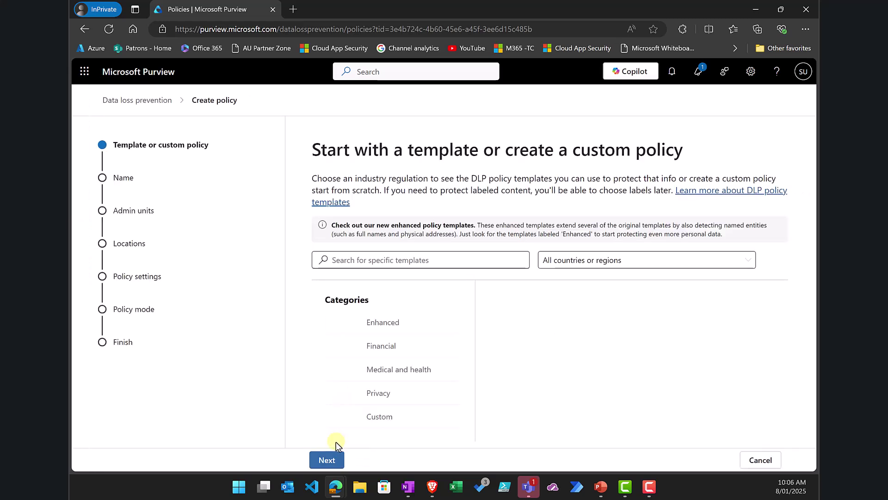
pyautogui.click(378, 416)
pyautogui.click(538, 321)
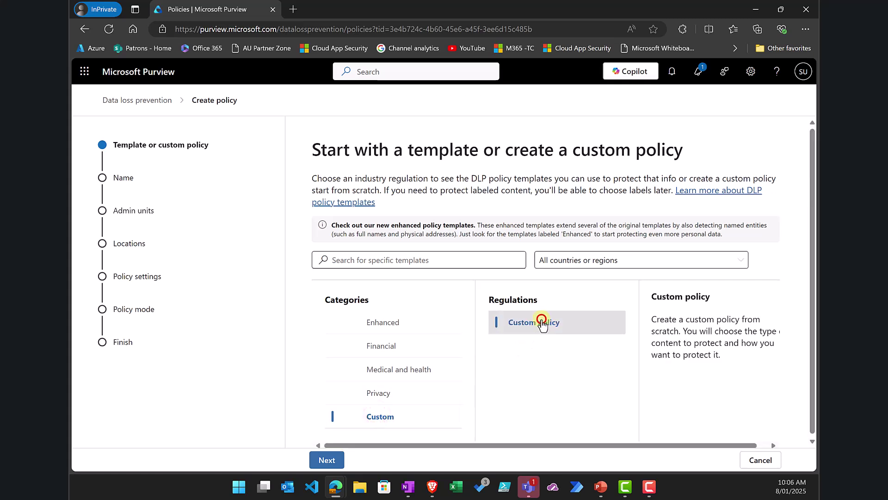
pyautogui.click(325, 461)
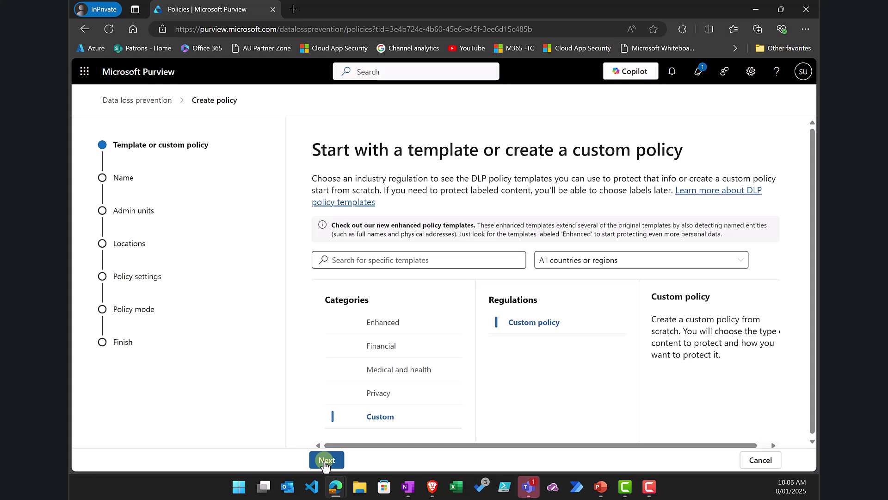
# Name the new DLP policy 'Copilot DLP' and keep admin units at Full directory
pyautogui.click(325, 460)
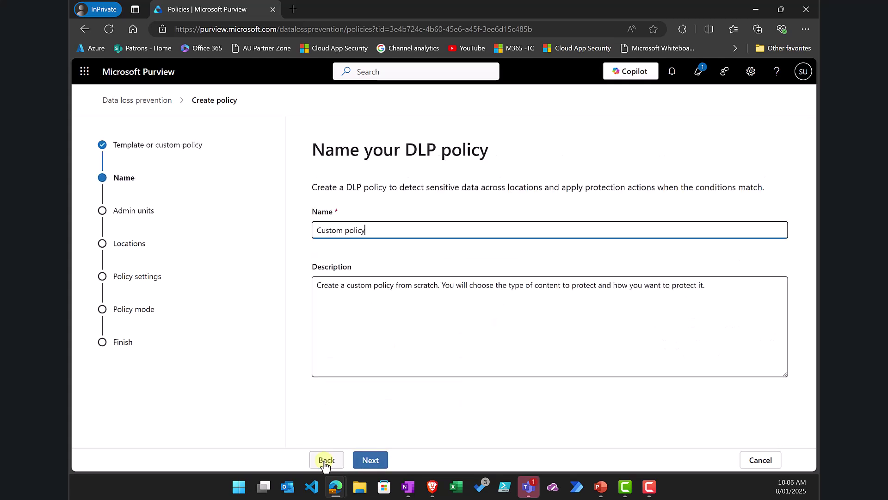
pyautogui.moveTo(371, 227); pyautogui.dragTo(284, 233)
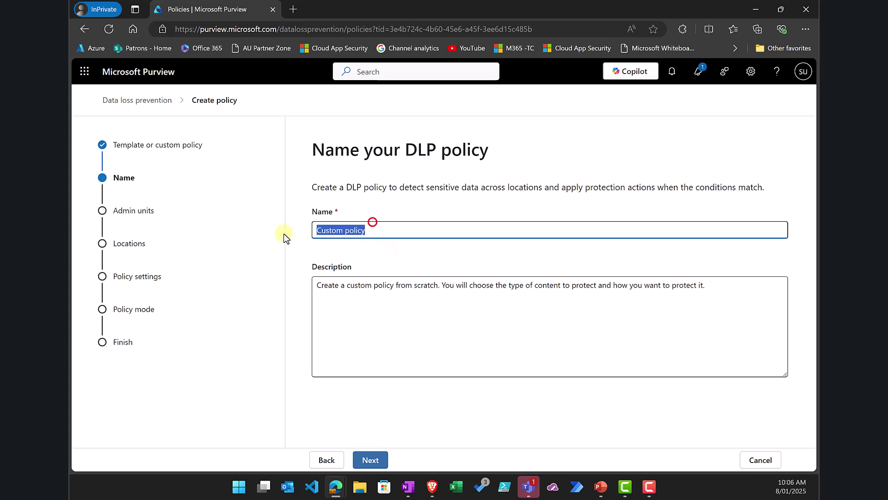
pyautogui.write('Copil')
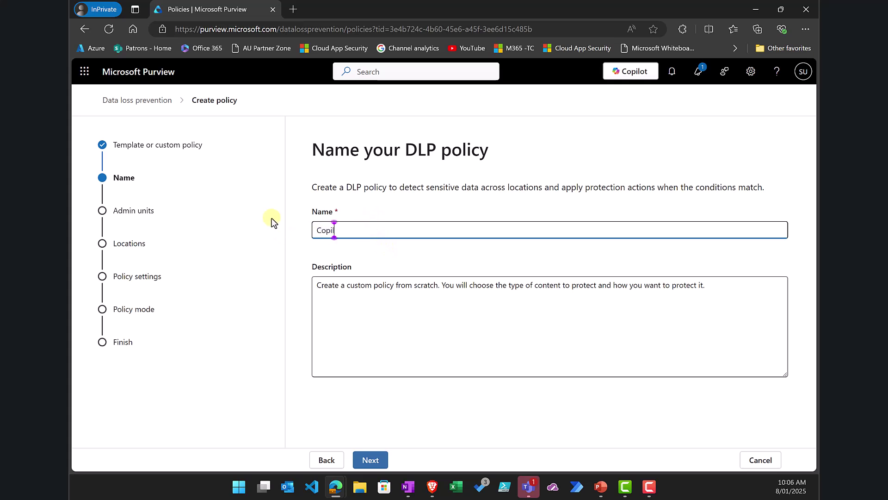
pyautogui.write('ot DLP')
pyautogui.click(371, 460)
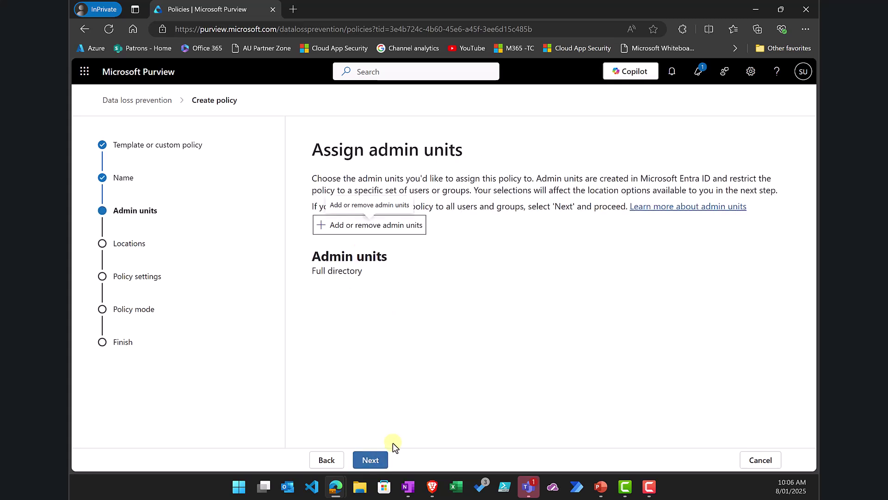
# Enable only the Microsoft 365 Copilot (preview) location, scoped to All users & groups
pyautogui.click(371, 460)
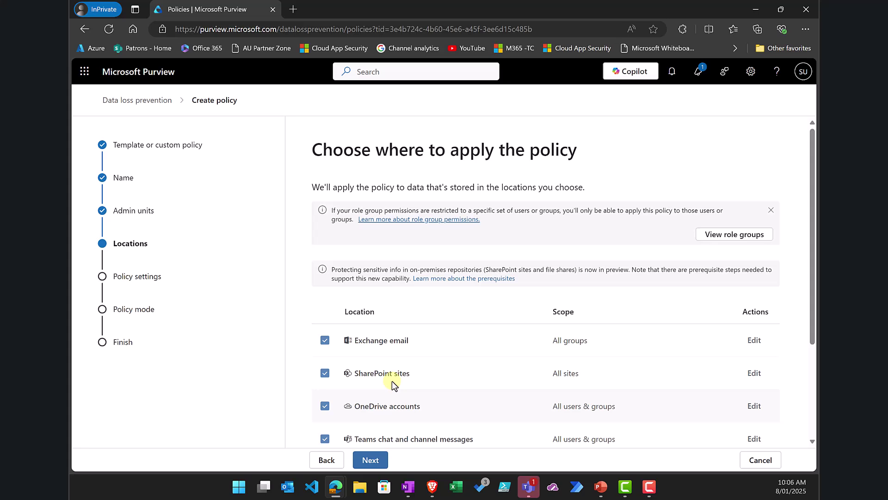
pyautogui.scroll(-2, 442, 336)
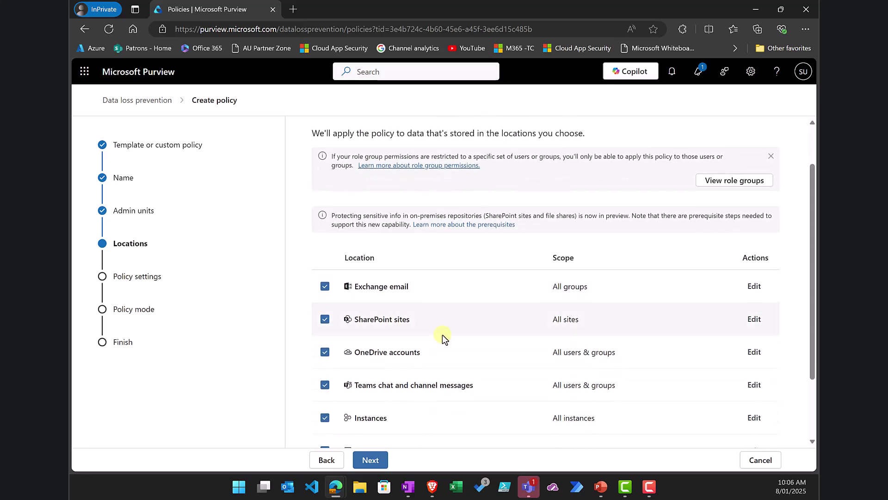
pyautogui.scroll(2, 442, 336)
pyautogui.scroll(-3, 442, 336)
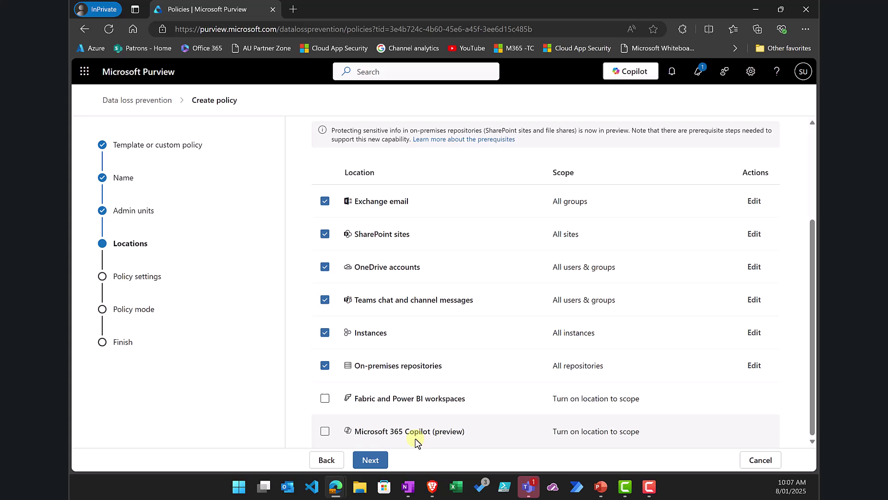
pyautogui.click(325, 431)
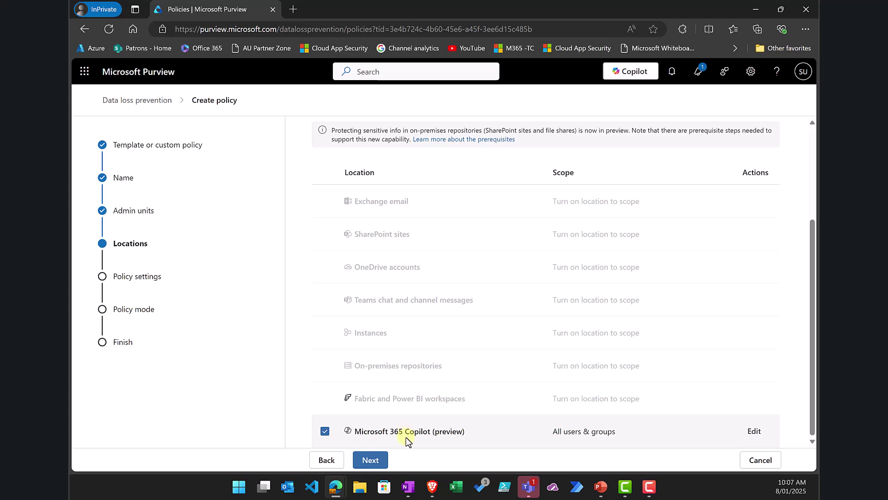
pyautogui.click(754, 432)
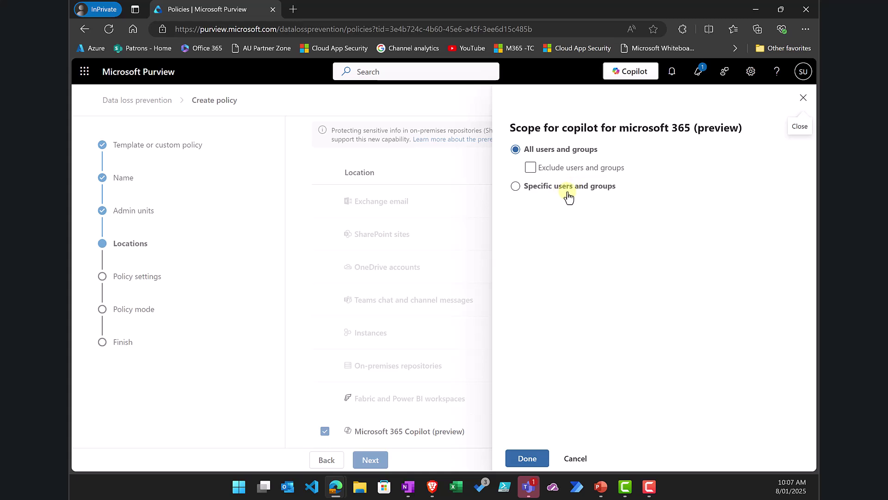
pyautogui.click(575, 458)
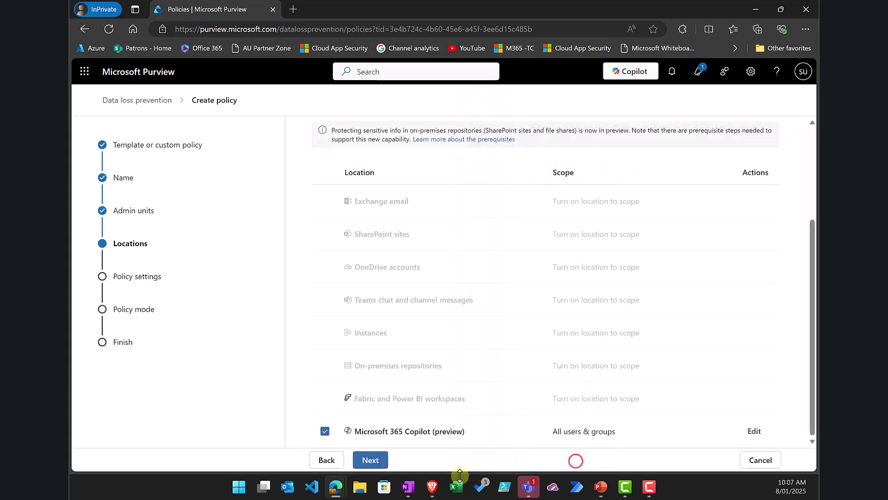
pyautogui.click(373, 459)
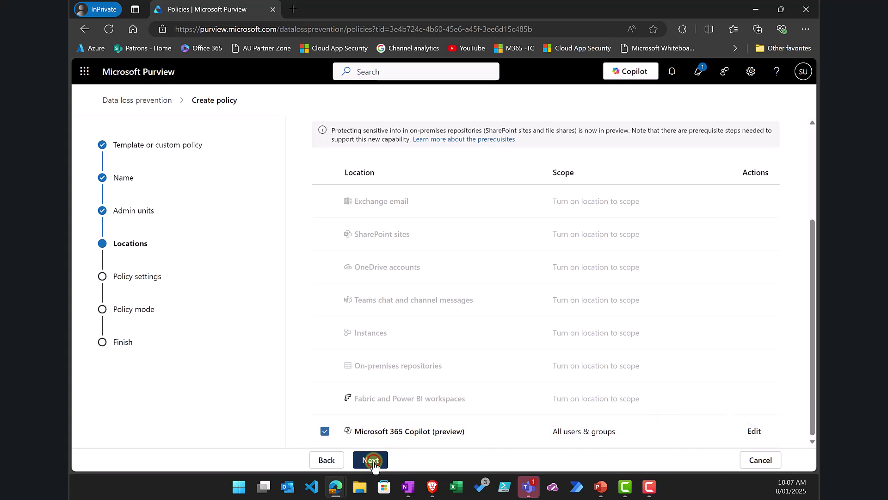
# Start a new advanced DLP rule and name it 'Rule 1'
pyautogui.click(373, 460)
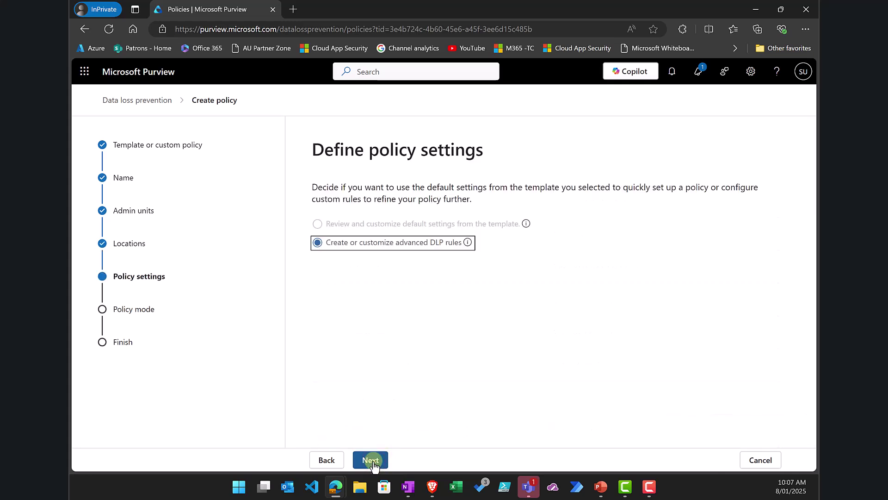
pyautogui.click(373, 460)
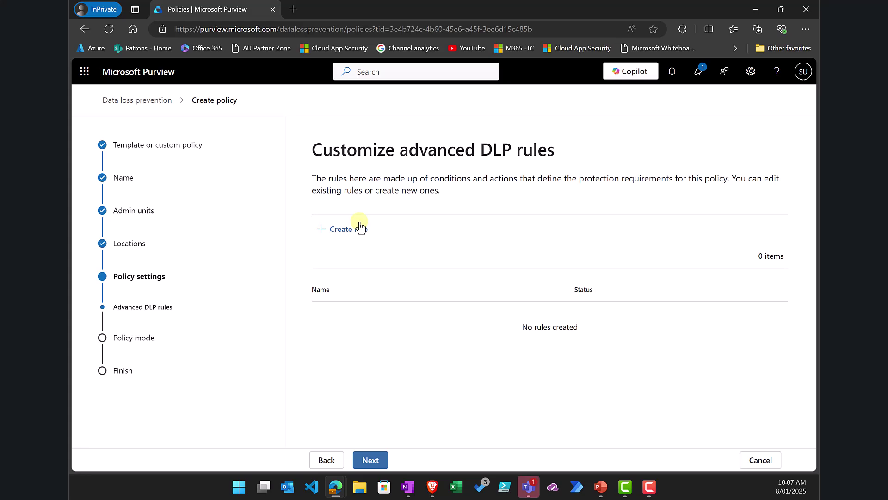
pyautogui.click(348, 229)
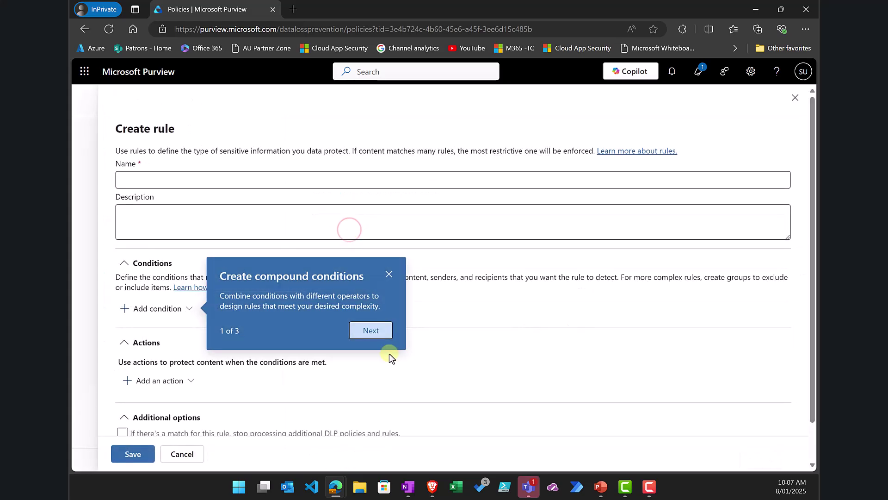
pyautogui.click(389, 273)
pyautogui.click(277, 180)
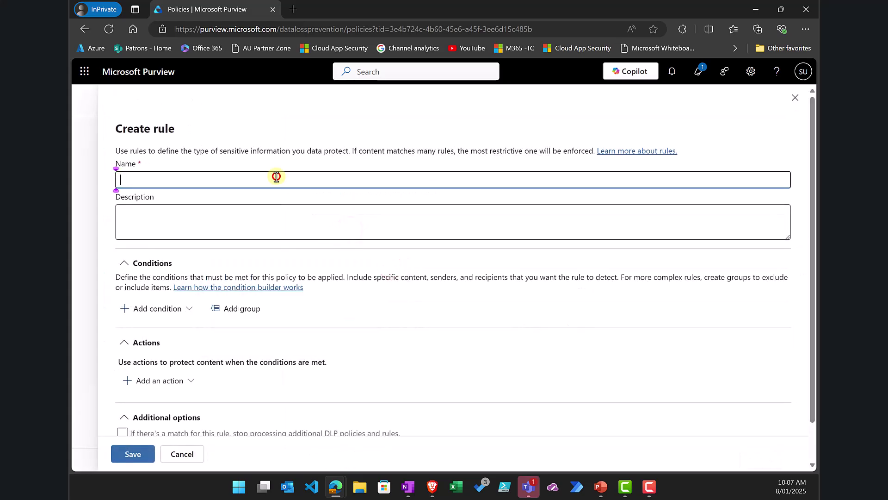
pyautogui.write('Rule 1')
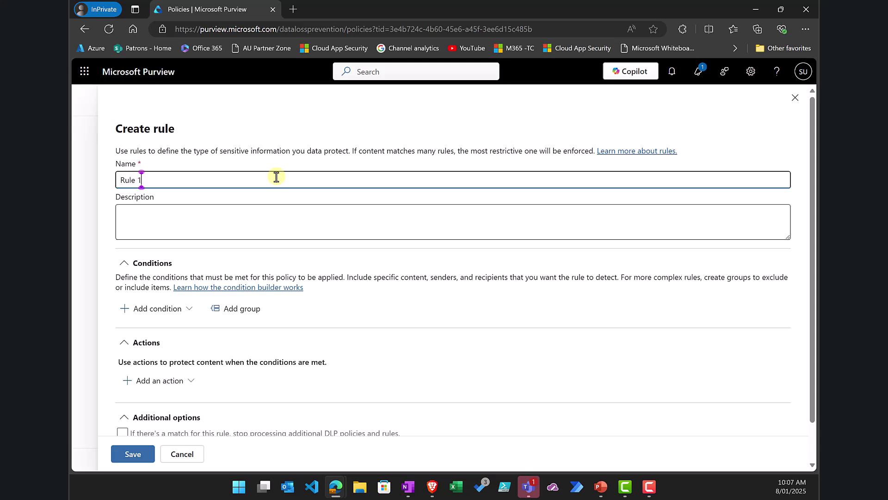
# Add a Content contains condition matching the Confidential sensitivity label
pyautogui.click(159, 310)
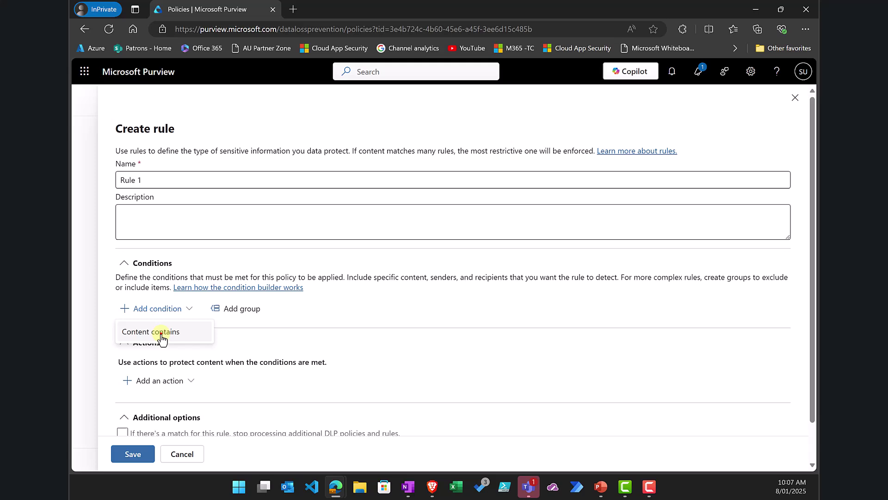
pyautogui.click(160, 331)
pyautogui.scroll(-3, 258, 347)
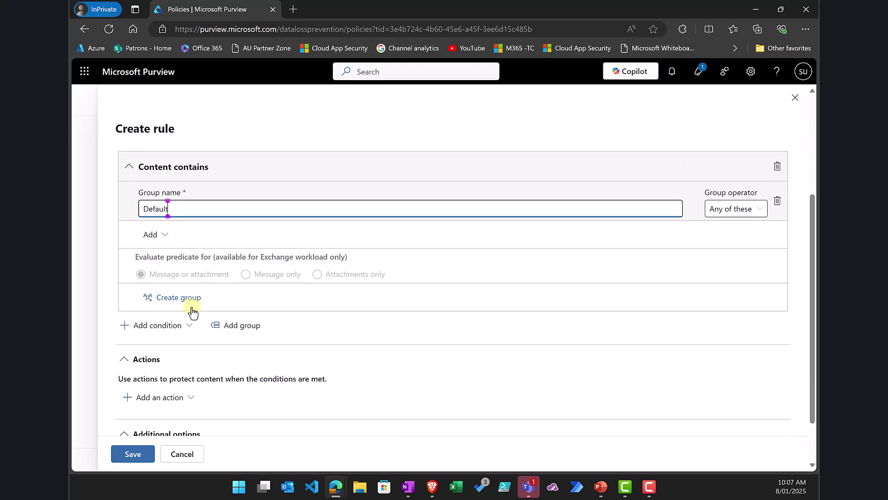
pyautogui.click(157, 235)
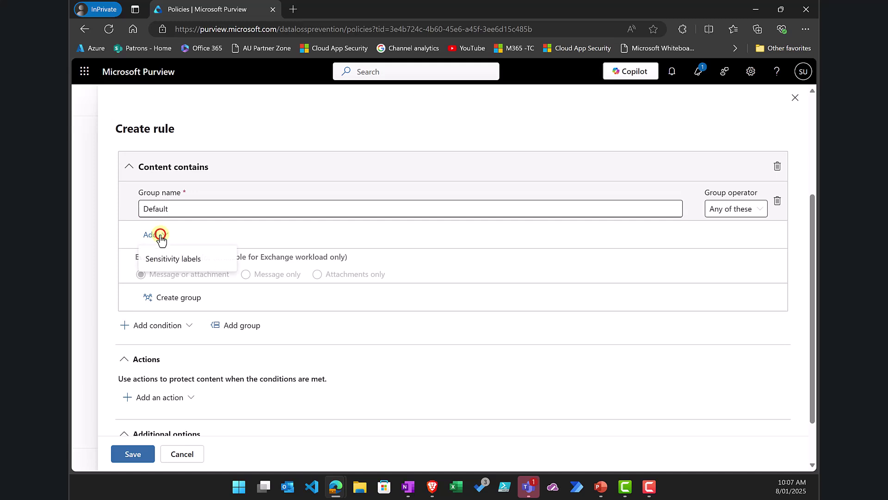
pyautogui.click(164, 267)
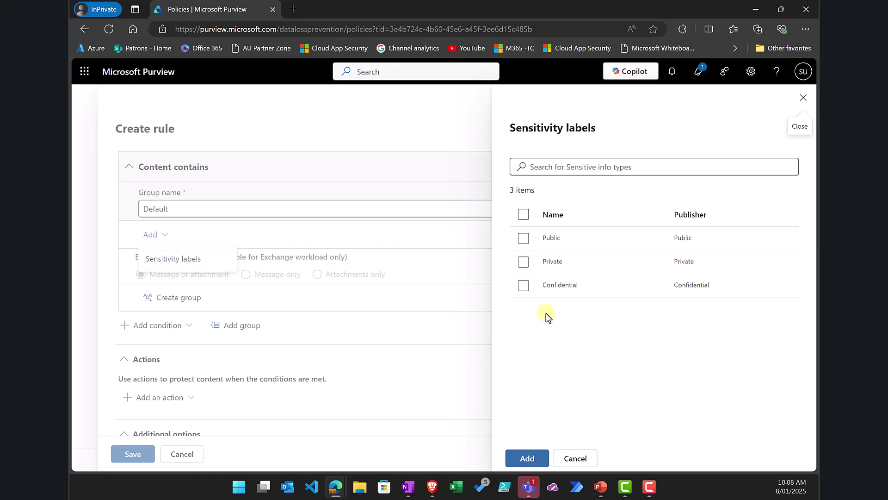
pyautogui.click(524, 286)
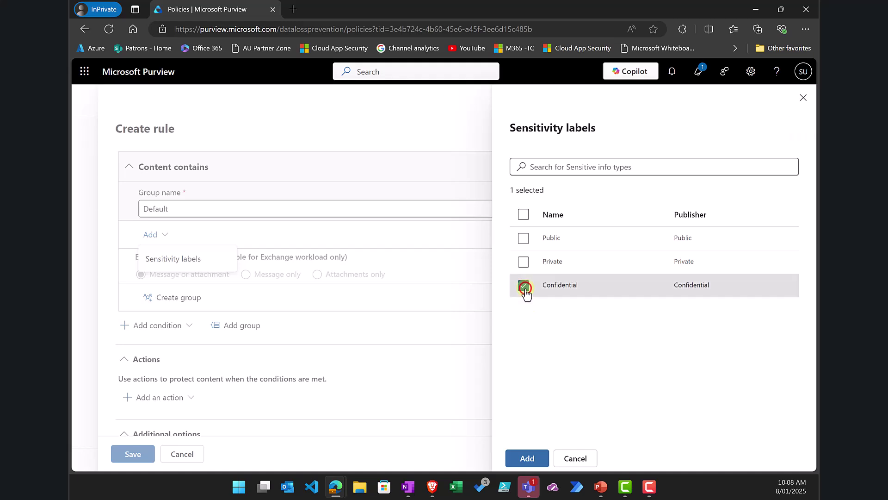
pyautogui.click(536, 458)
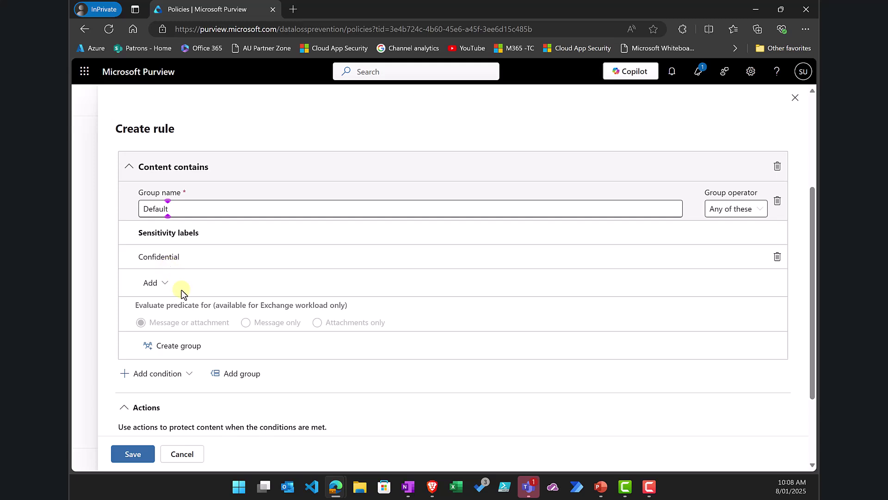
# Add the 'Prevent Copilot from processing content (preview)' action and save Rule 1
pyautogui.scroll(-2, 190, 377)
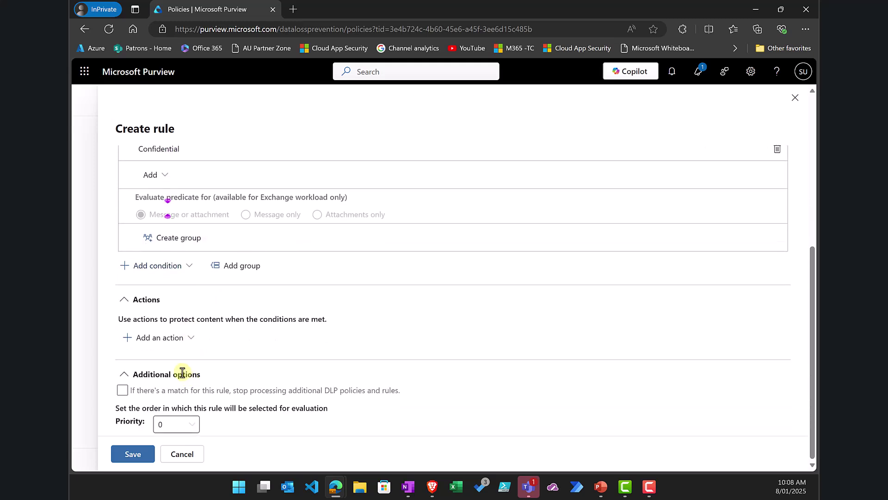
pyautogui.click(167, 343)
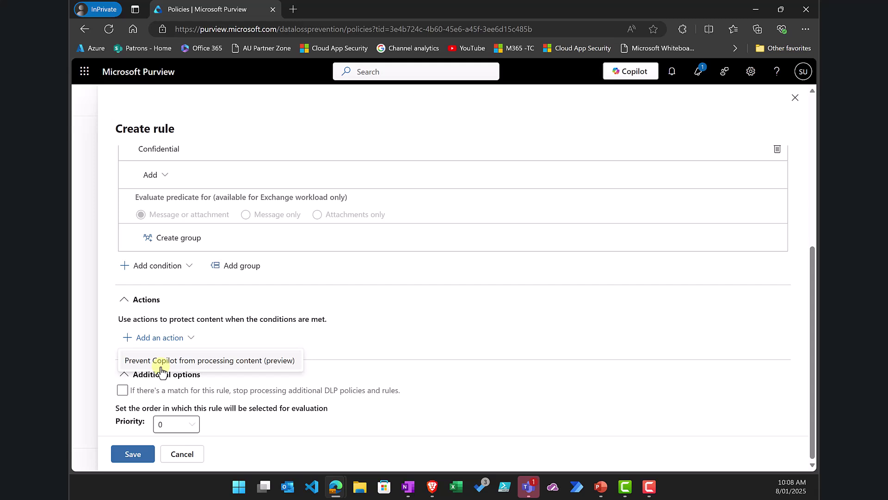
pyautogui.click(161, 366)
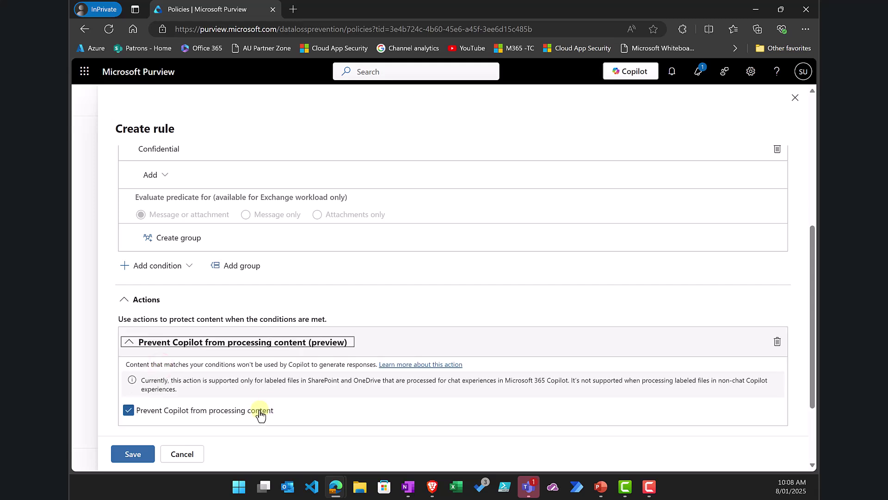
pyautogui.scroll(-2, 261, 415)
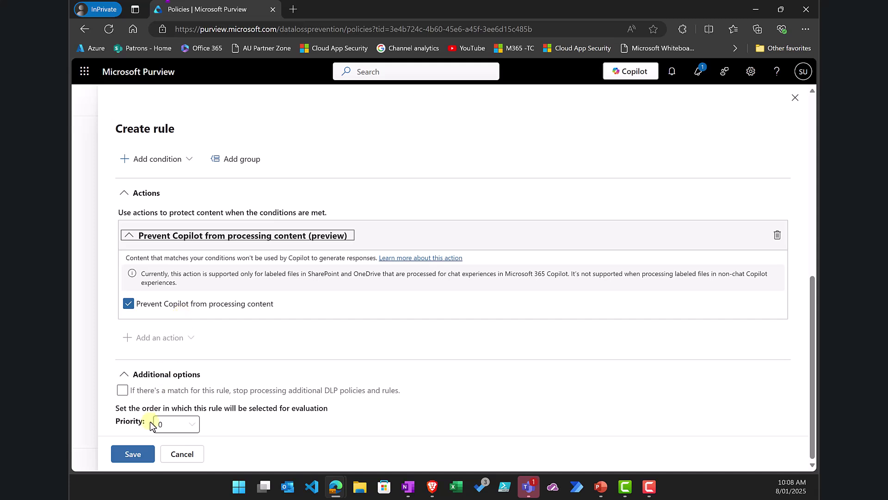
pyautogui.click(133, 452)
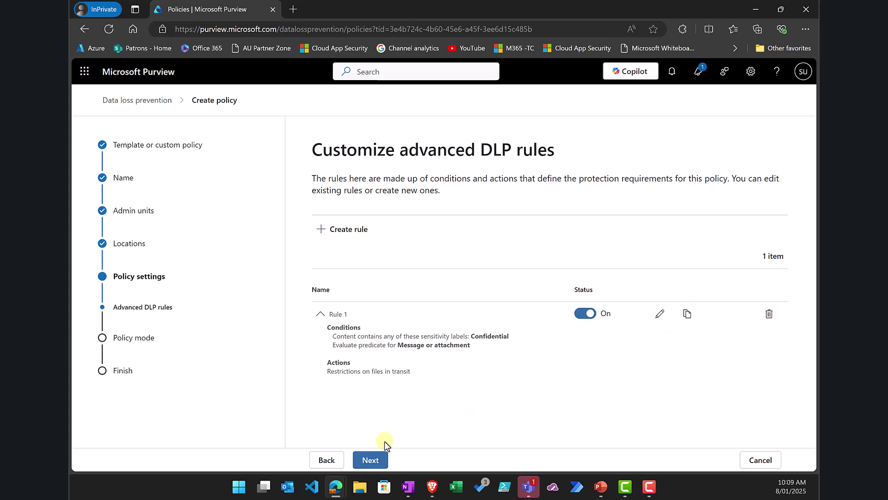
# Keep Rule 1 and 'Turn the policy on immediately', advancing to Review and finish
pyautogui.click(373, 460)
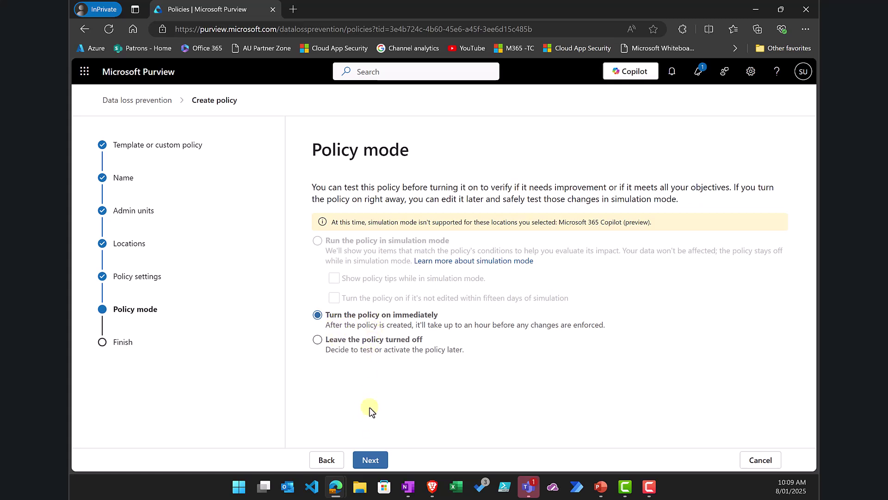
pyautogui.click(371, 461)
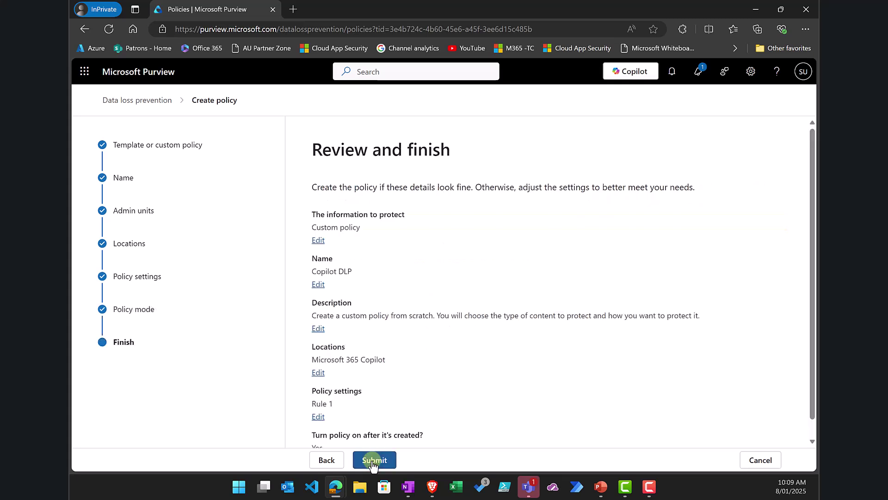
# Submit the Copilot DLP policy, confirm it shows On, and switch to the Word document
pyautogui.click(373, 461)
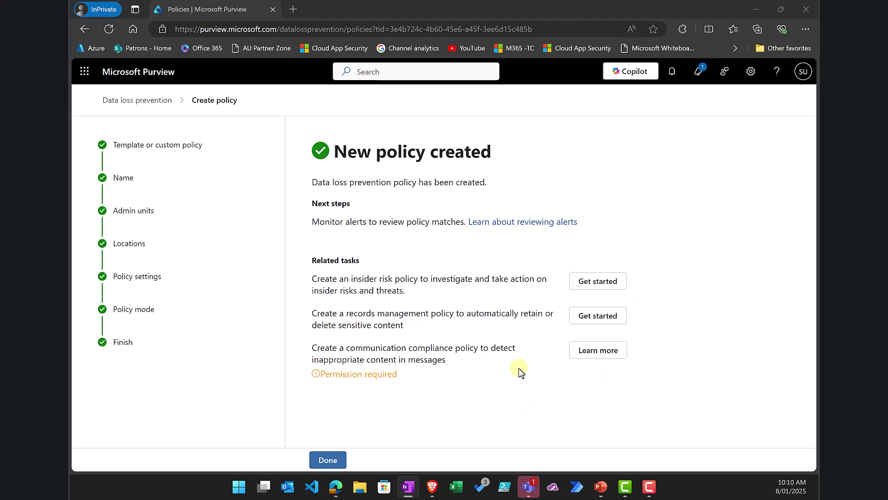
pyautogui.click(324, 459)
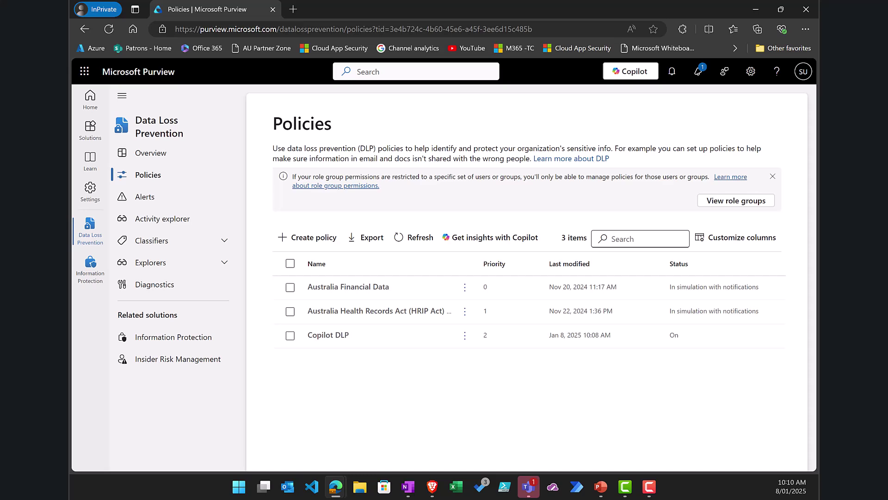
pyautogui.hotkey('alt', 'Tab')
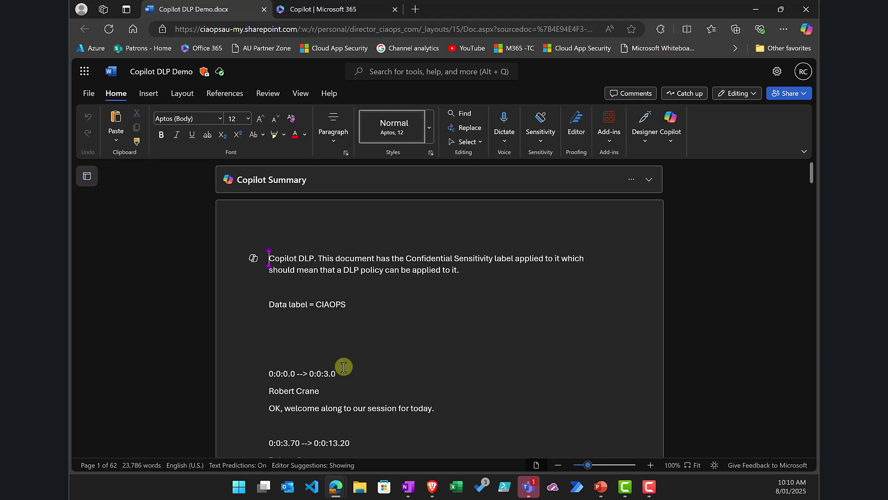
# Confirm the Copilot DLP Demo document carries the Confidential sensitivity label
pyautogui.moveTo(207, 76)
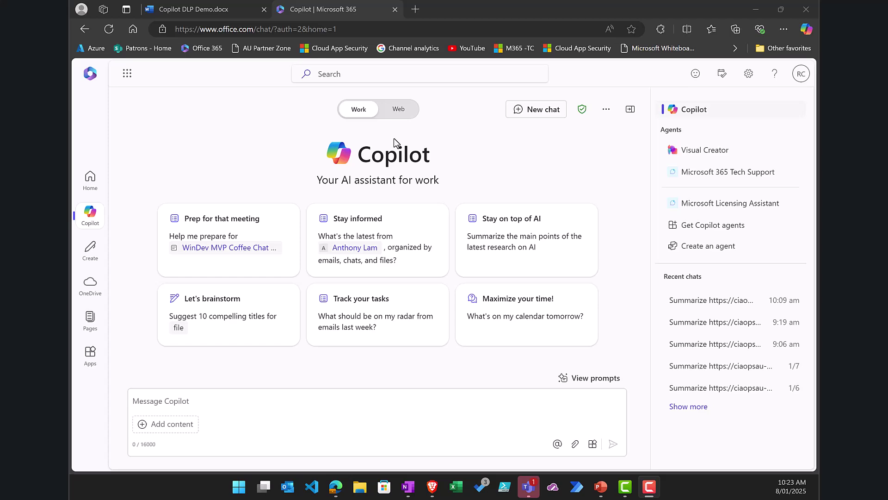
# Ask Copilot Chat to 'summarize' the Copilot DLP Demo document by pasting its Word link
pyautogui.click(200, 9)
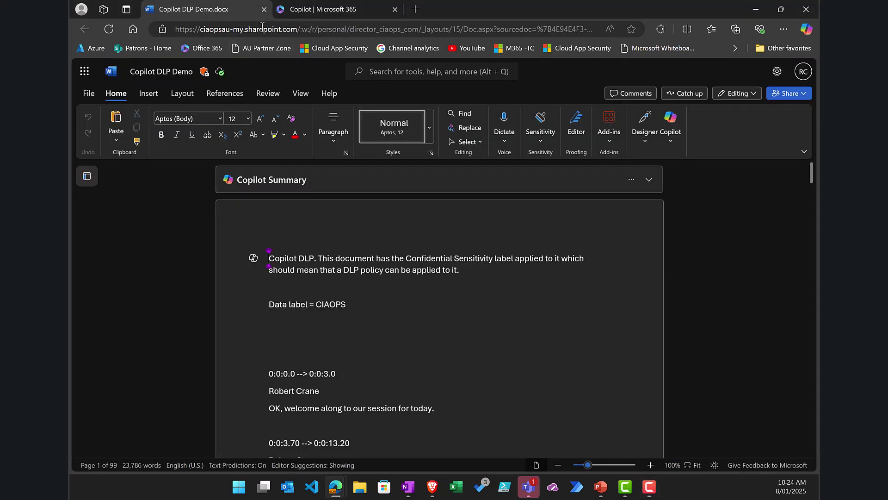
pyautogui.click(332, 28)
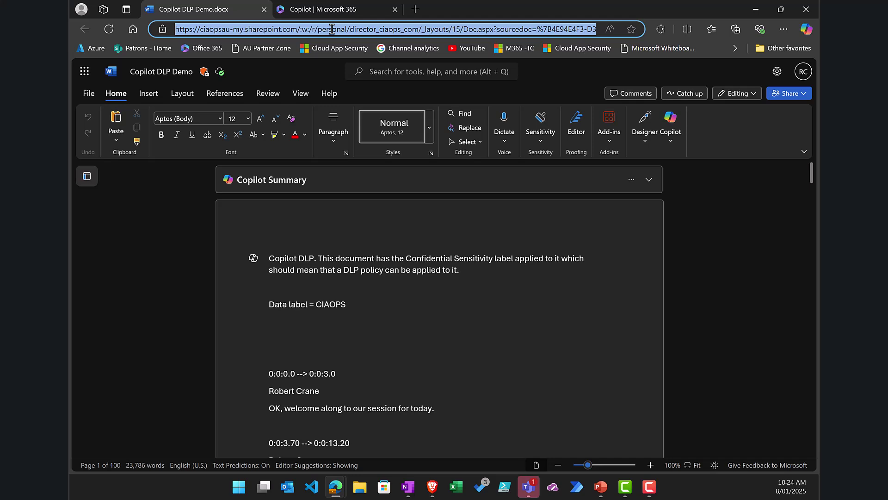
pyautogui.click(333, 10)
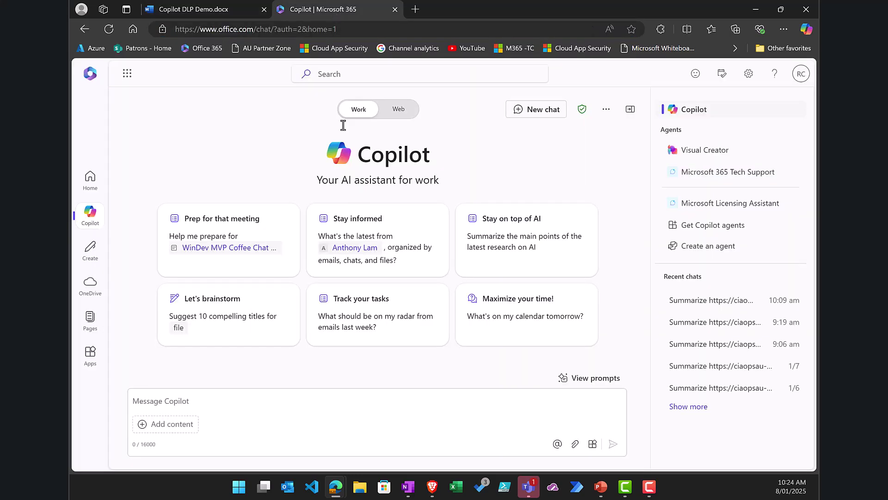
pyautogui.click(198, 398)
pyautogui.write('s')
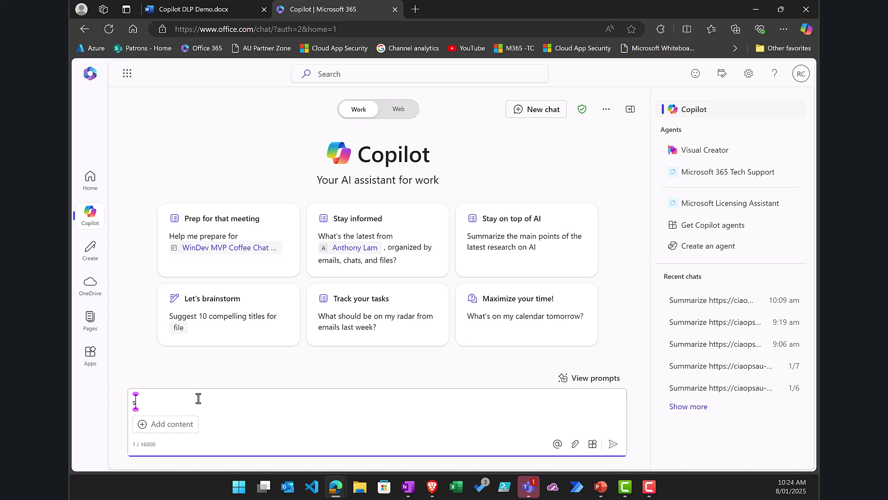
pyautogui.write('ummarizwe')
pyautogui.press('BackSpace')
pyautogui.press('BackSpace')
pyautogui.write('e')
pyautogui.press('Tab')
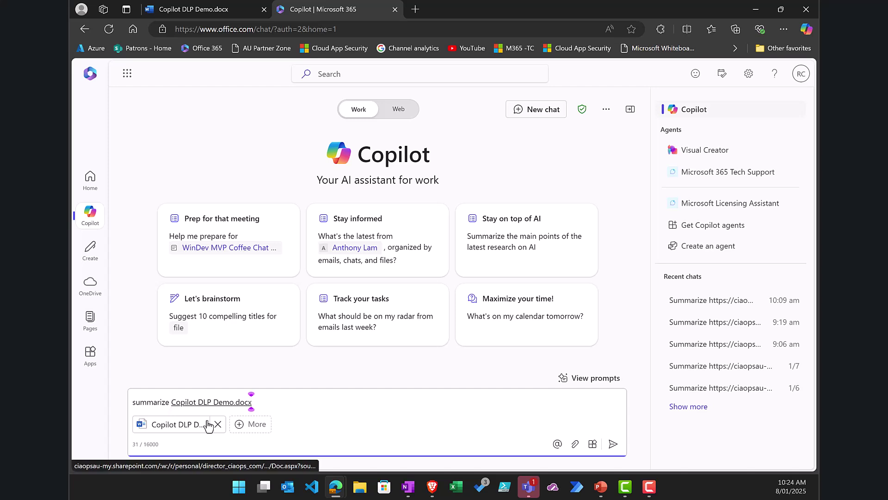
pyautogui.click(614, 444)
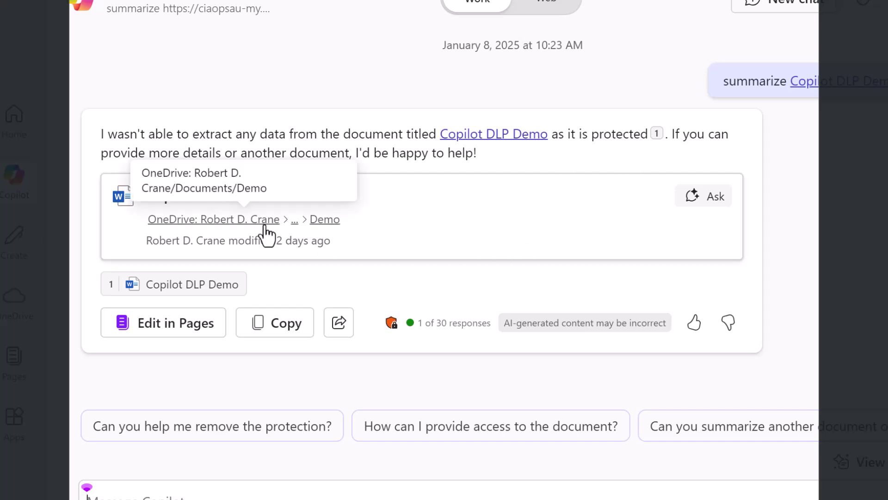
# Inspect the file path and Confidential label on Copilot's refused document card
pyautogui.moveTo(395, 325)
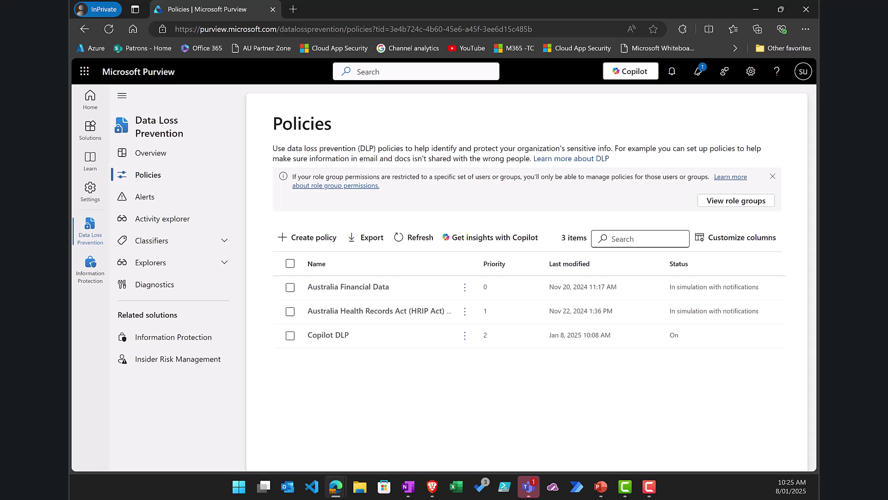
# Switch back to the Edge window showing Copilot's refusal to summarize the protected document
pyautogui.hotkey('alt', 'Tab')
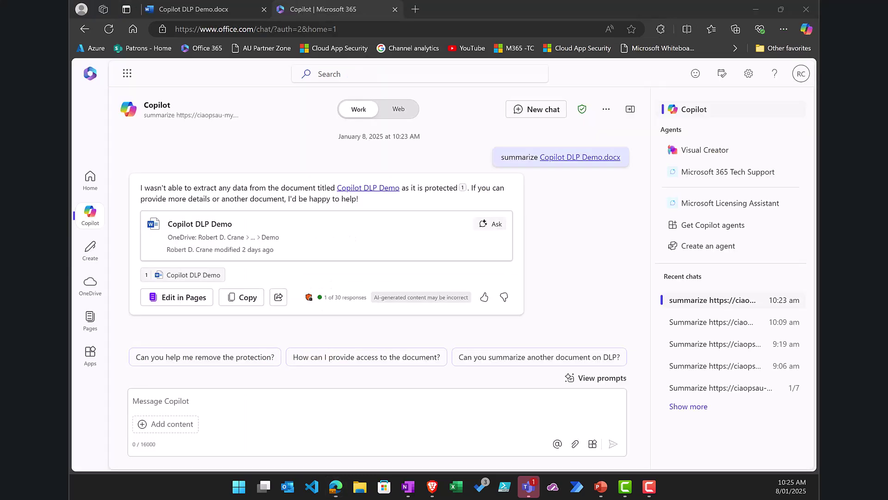